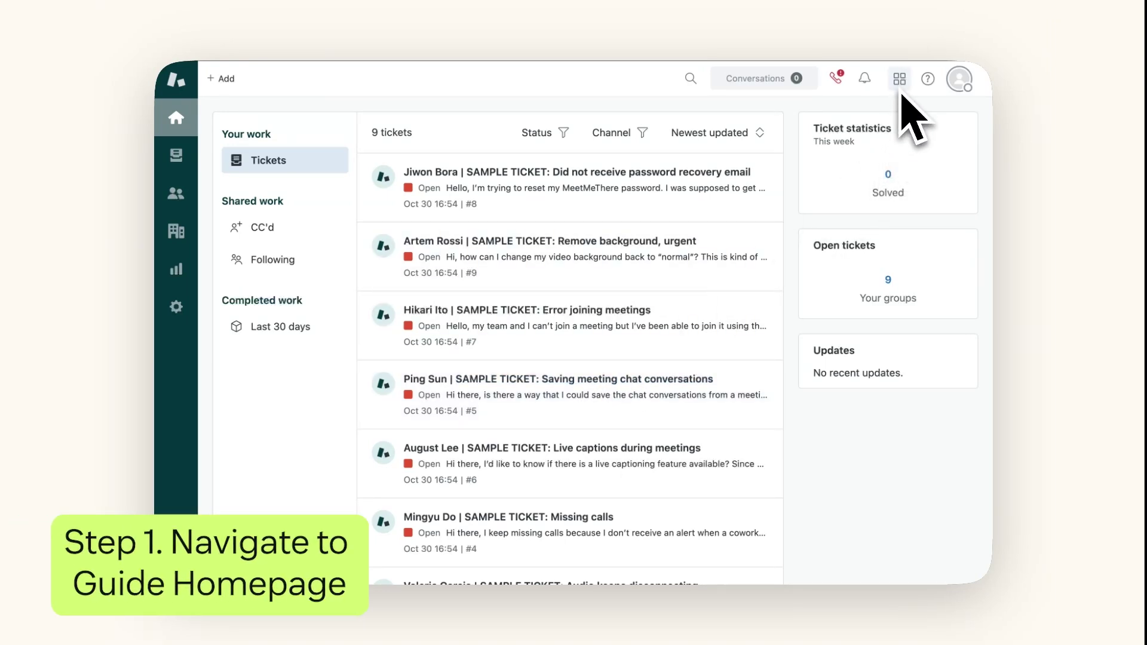
Switch from Zendesk Support to Guide admin through Knowledge in the product tray.
click(900, 80)
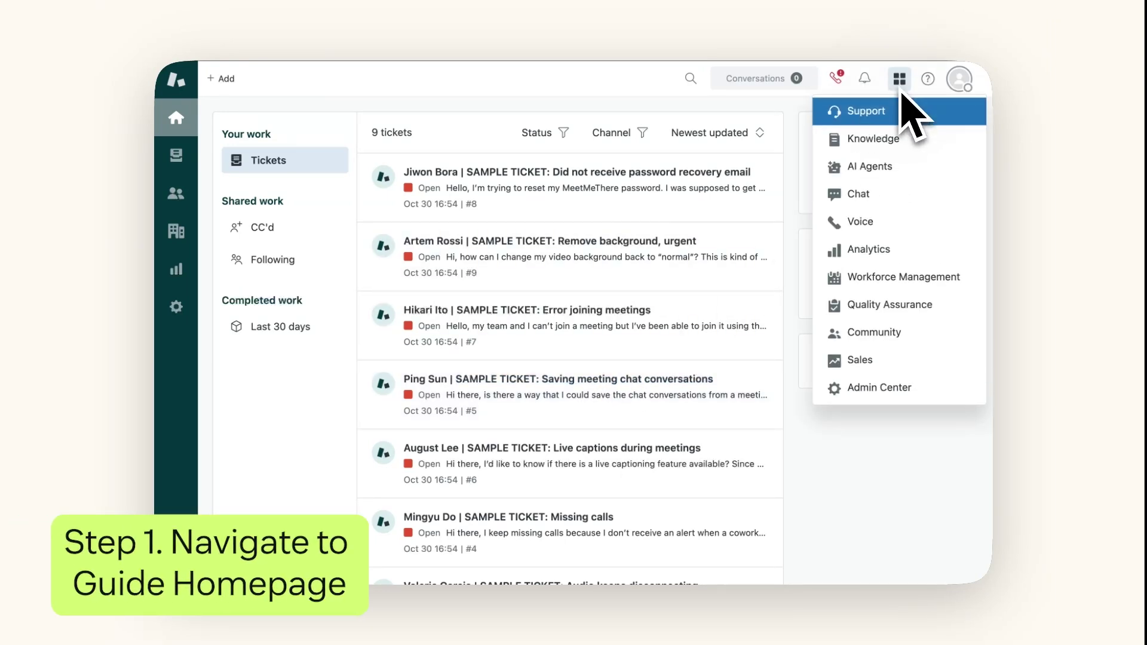
click(874, 143)
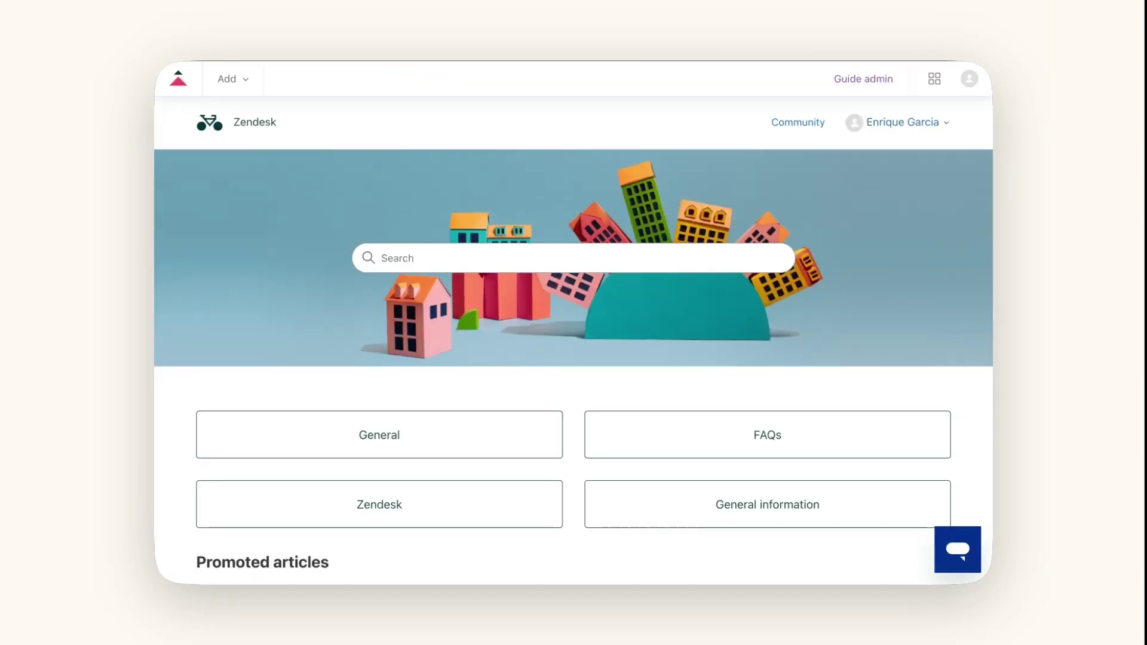
click(871, 86)
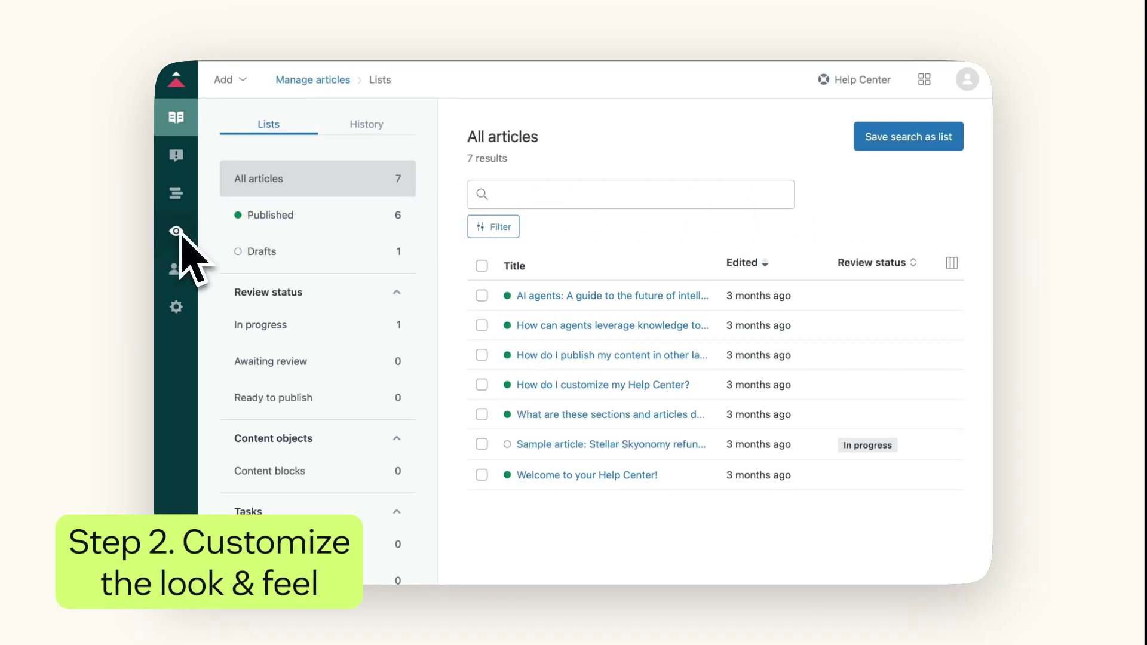
Go to the theme designs page and choose Add Marketplace theme.
click(177, 232)
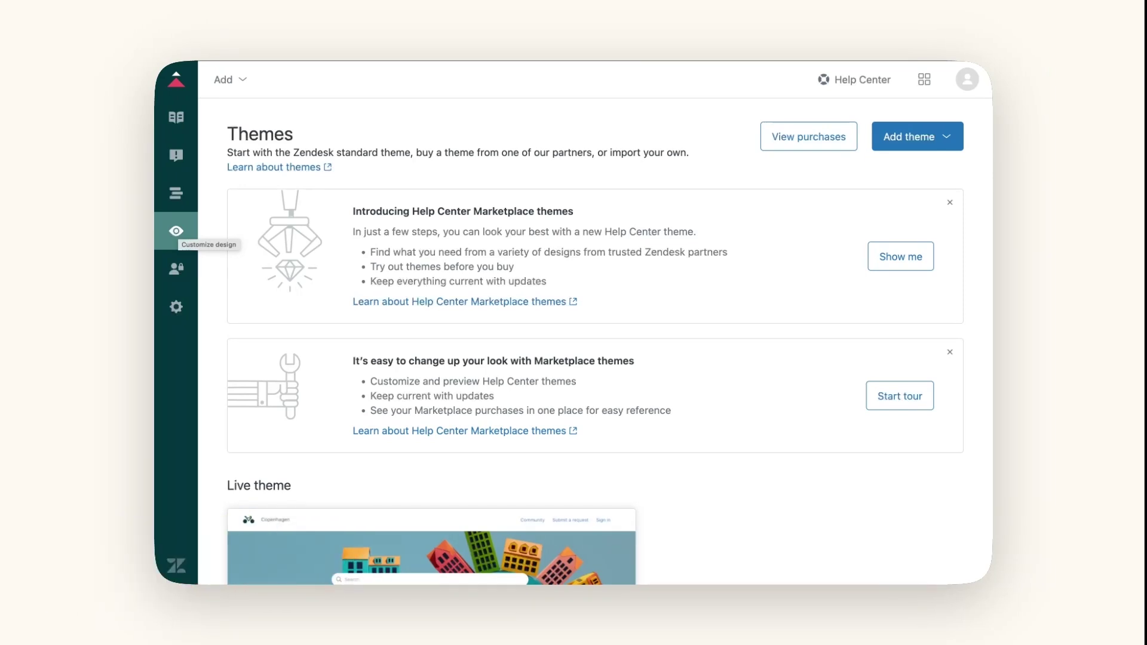
click(928, 138)
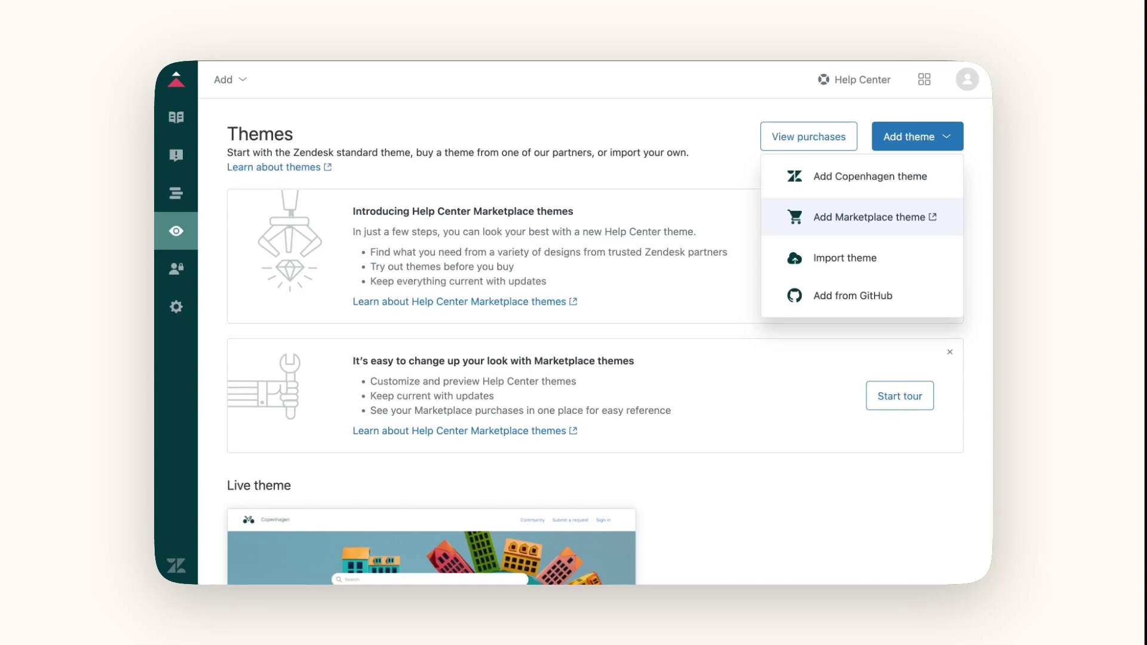
click(855, 230)
Browse the marketplace themes, then scroll back down to the live Copenhagen theme.
scroll(666, 292, down, 2)
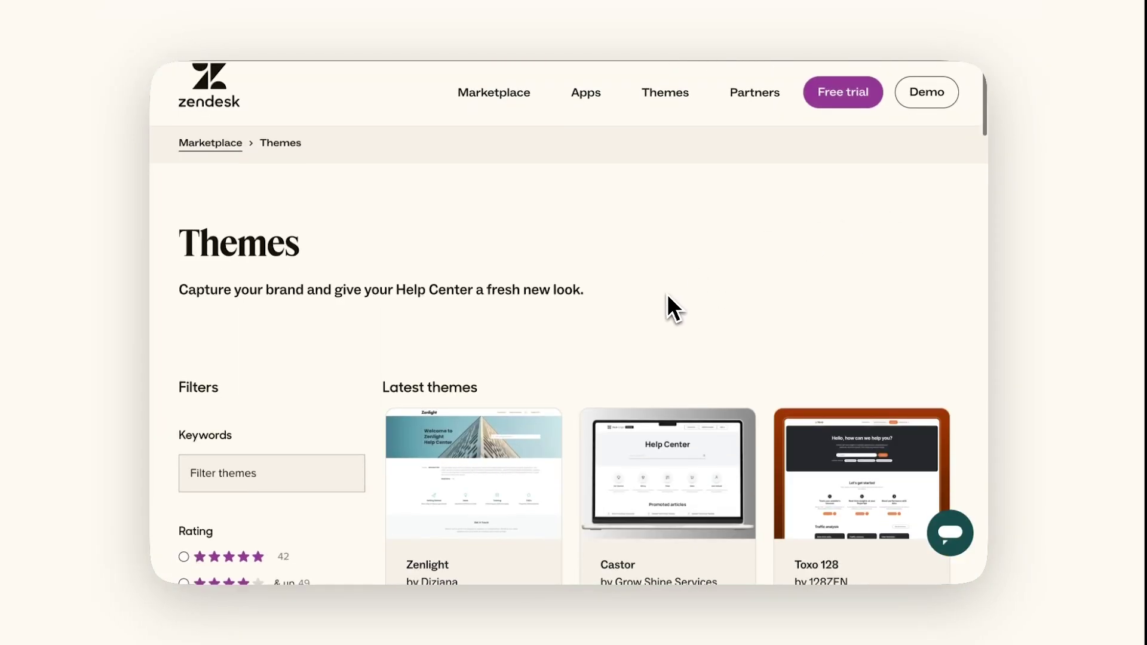
scroll(667, 293, down, 4)
scroll(667, 292, down, 2)
scroll(667, 293, down, 2)
scroll(667, 293, down, 3)
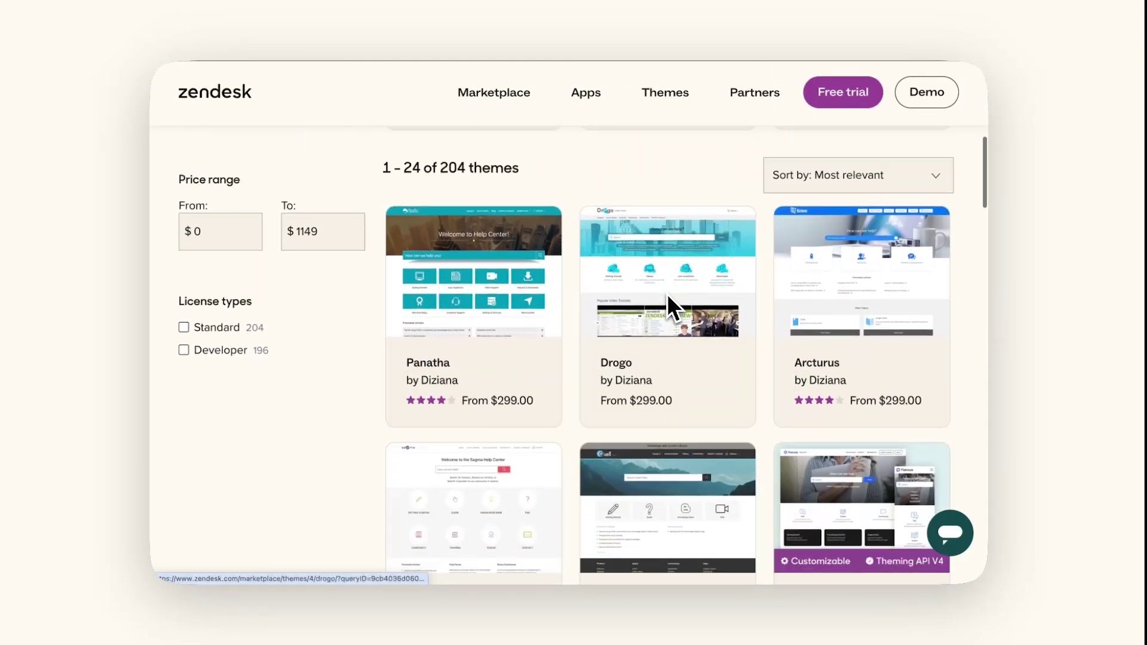
scroll(667, 293, down, 2)
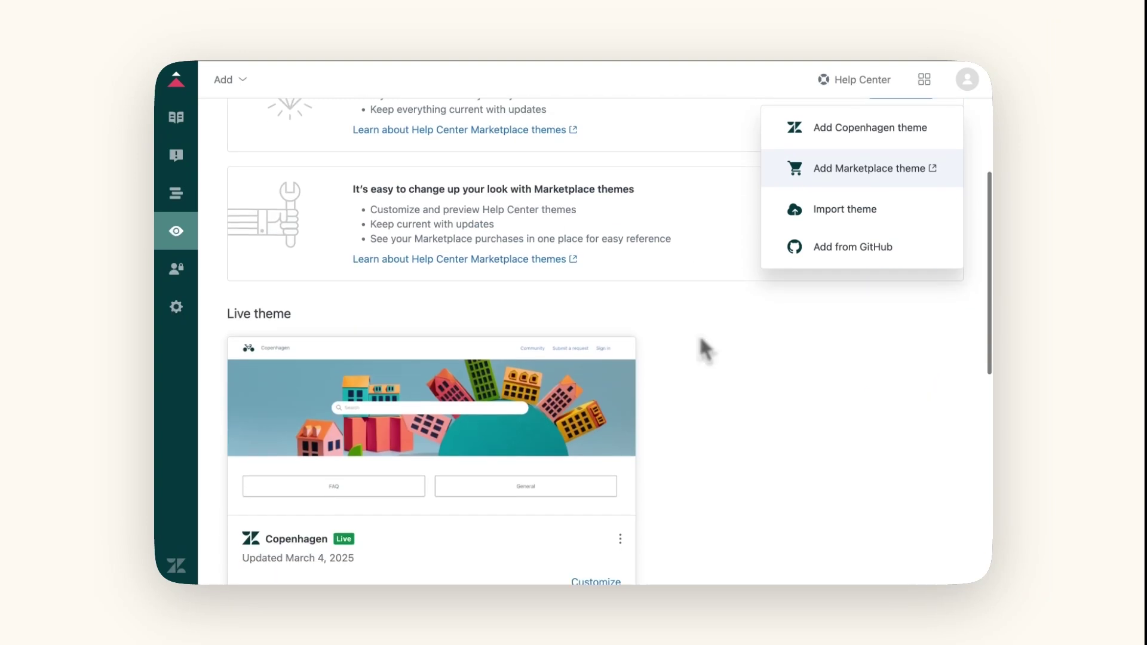
scroll(705, 349, down, 4)
scroll(699, 352, down, 1)
Customize the live Copenhagen theme and scroll through its settings list.
click(608, 384)
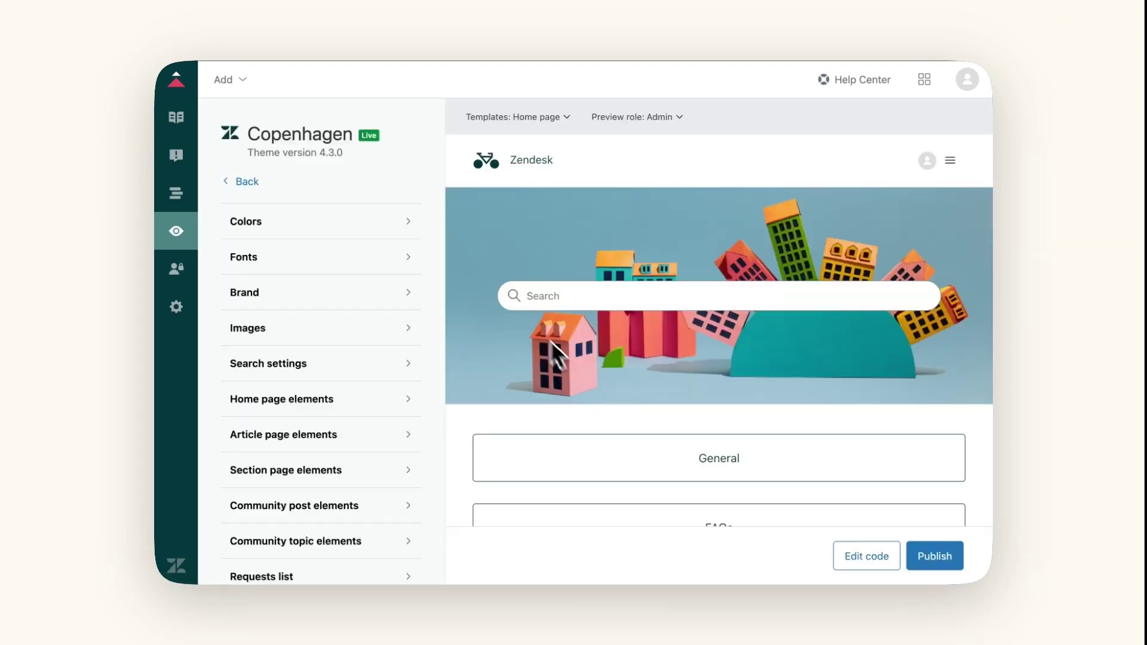
scroll(352, 285, down, 1)
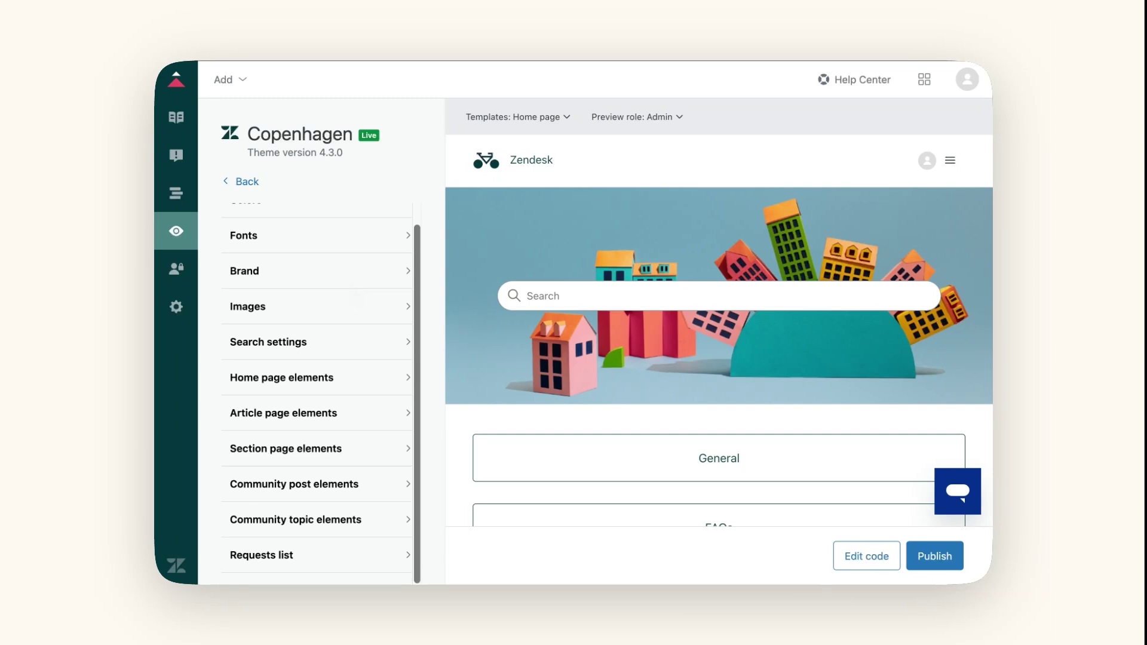
scroll(353, 286, up, 1)
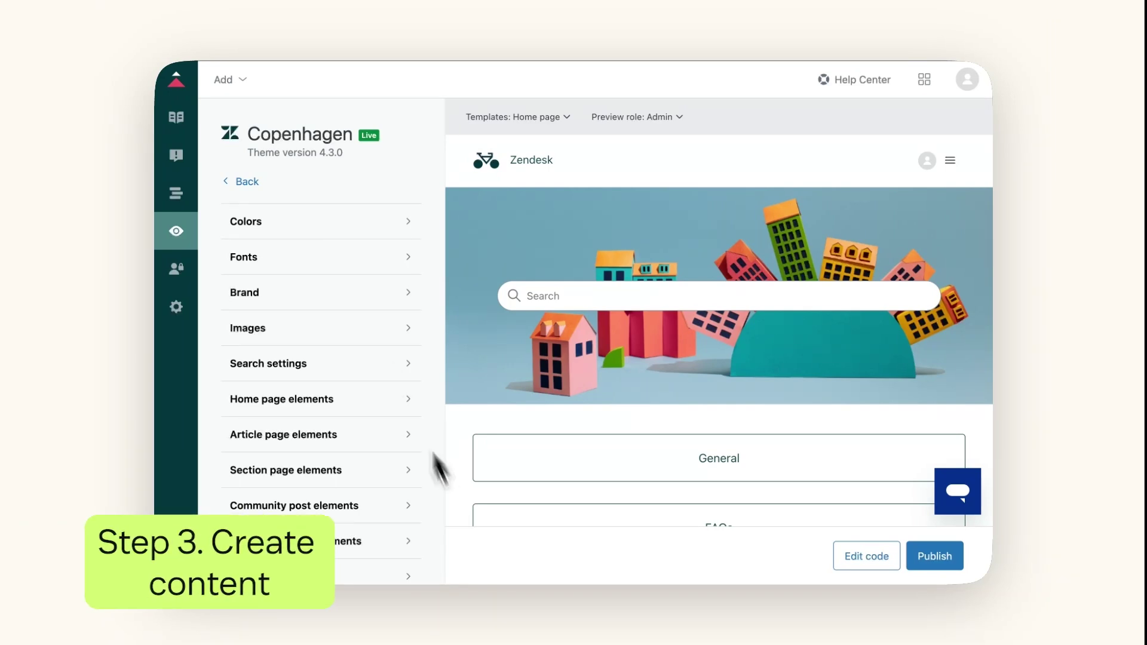
Create a new blank article from the Add menu on the articles page.
click(176, 118)
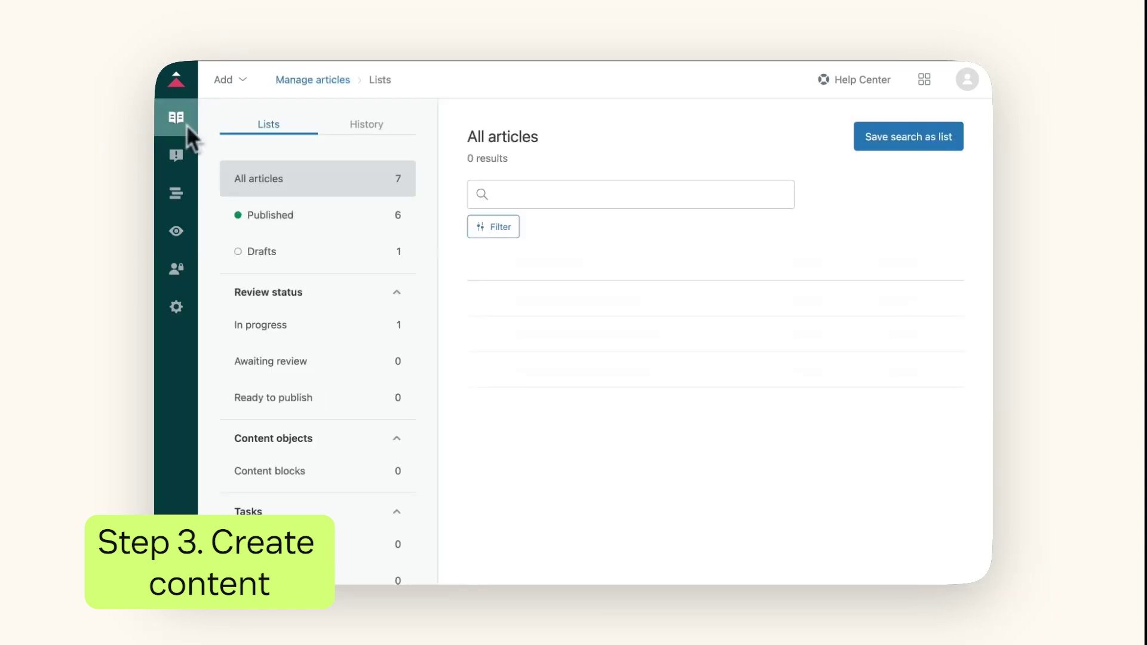
click(247, 81)
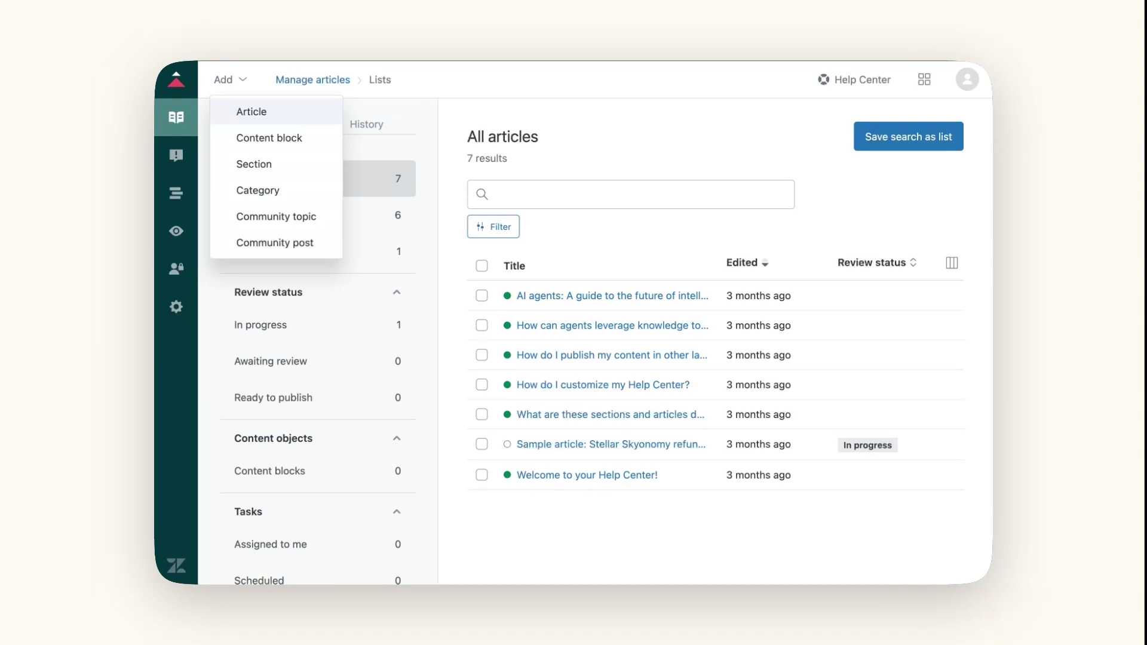
click(307, 105)
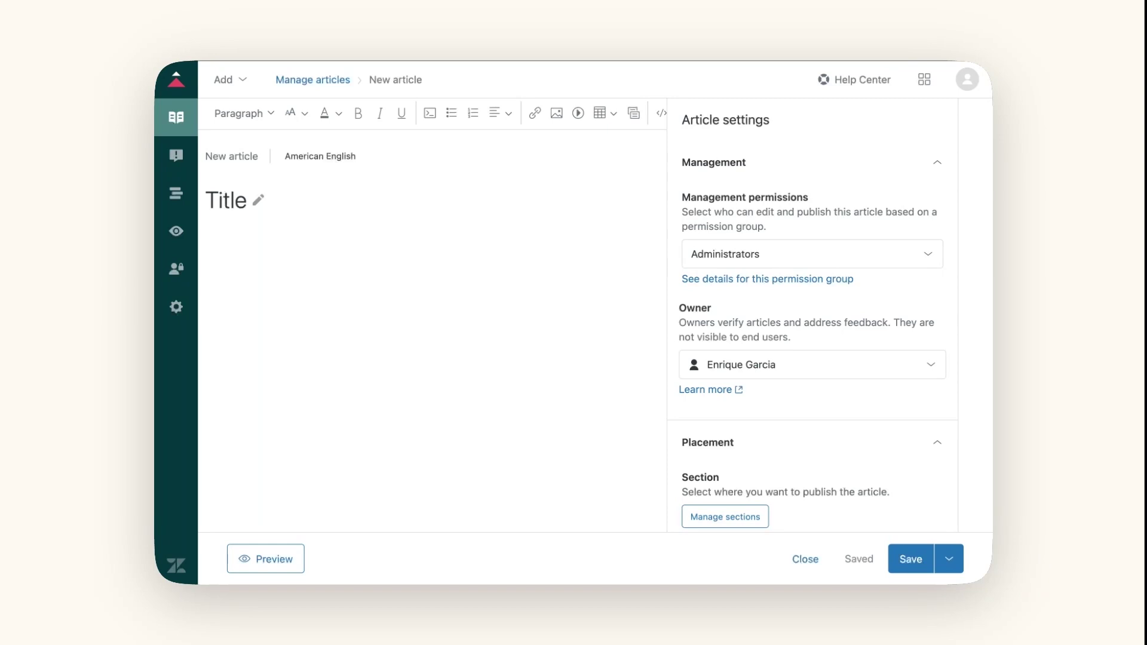
Type 'Your Help Center is a work in progress' into the new article.
text(You)
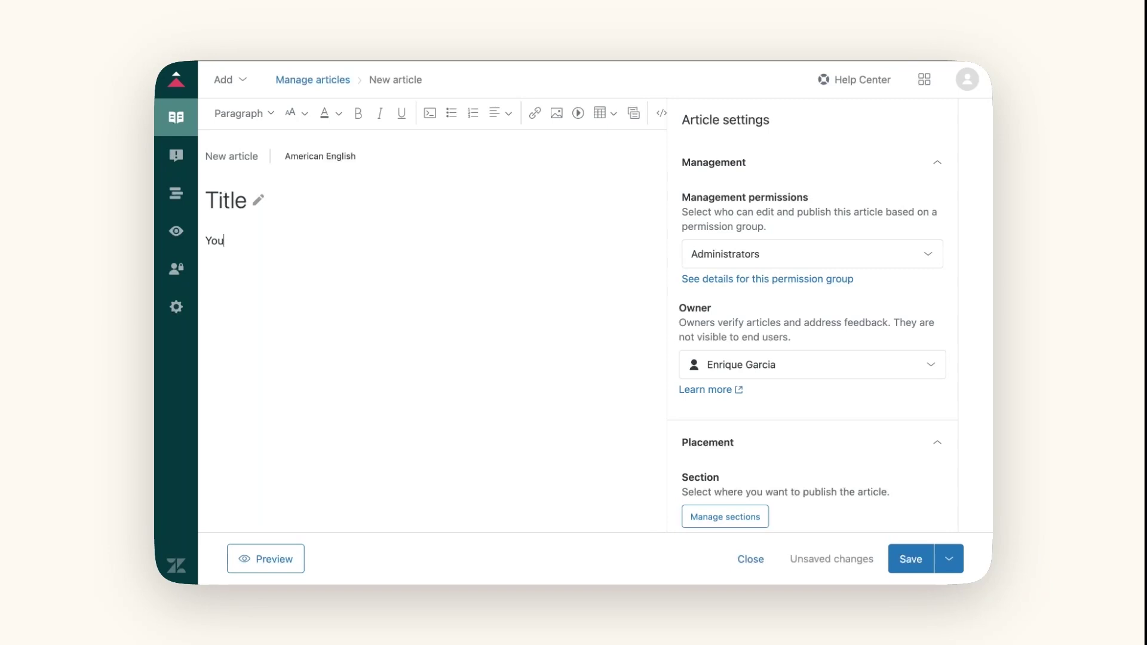
text(r Help Center)
text( is a work in progre)
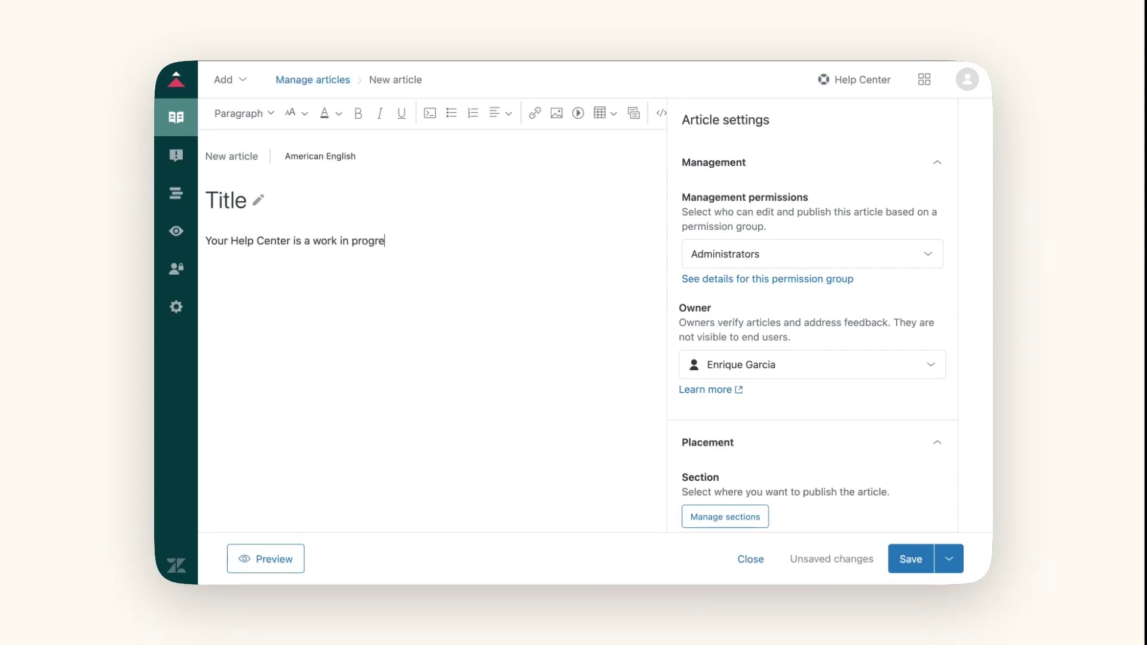
text(ss)
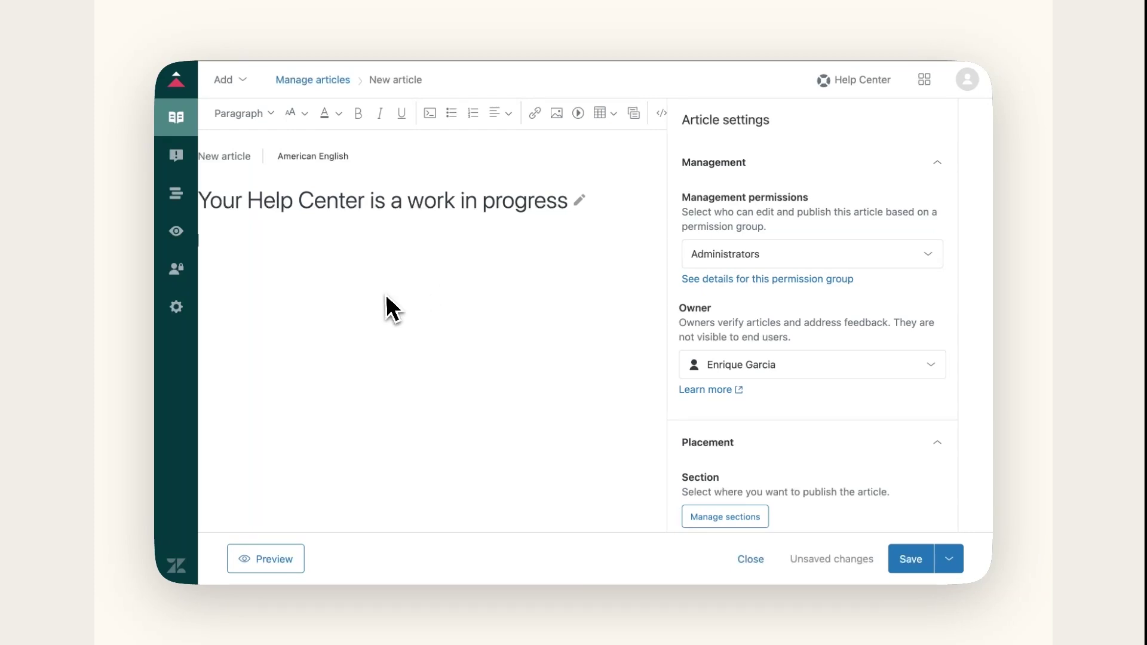
Open the Add menu in the article editor header to see what content can be added.
click(245, 78)
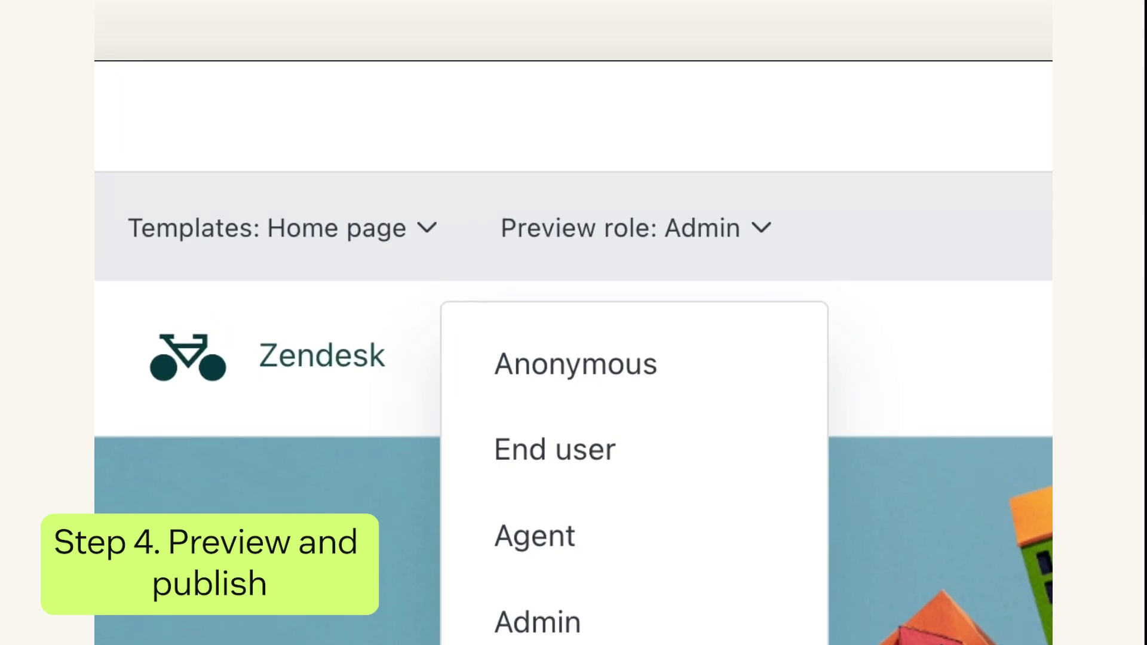
Close the Preview role dropdown and preview the promoted 'AI agents' article.
click(747, 242)
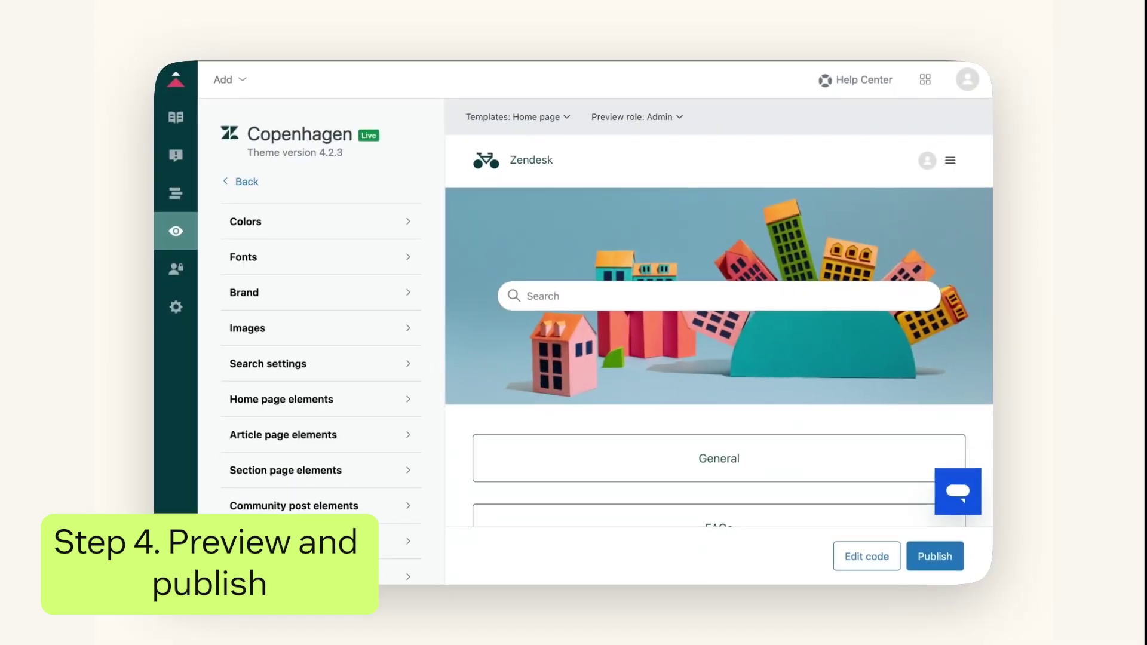
scroll(719, 327, down, 5)
scroll(719, 327, down, 2)
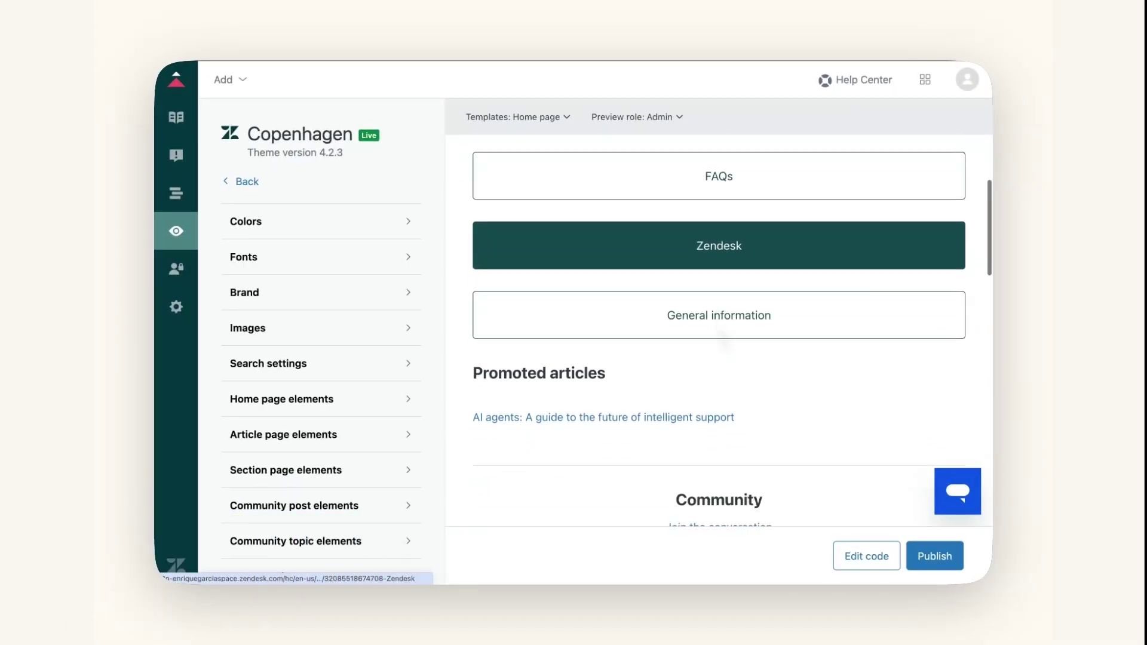
click(693, 374)
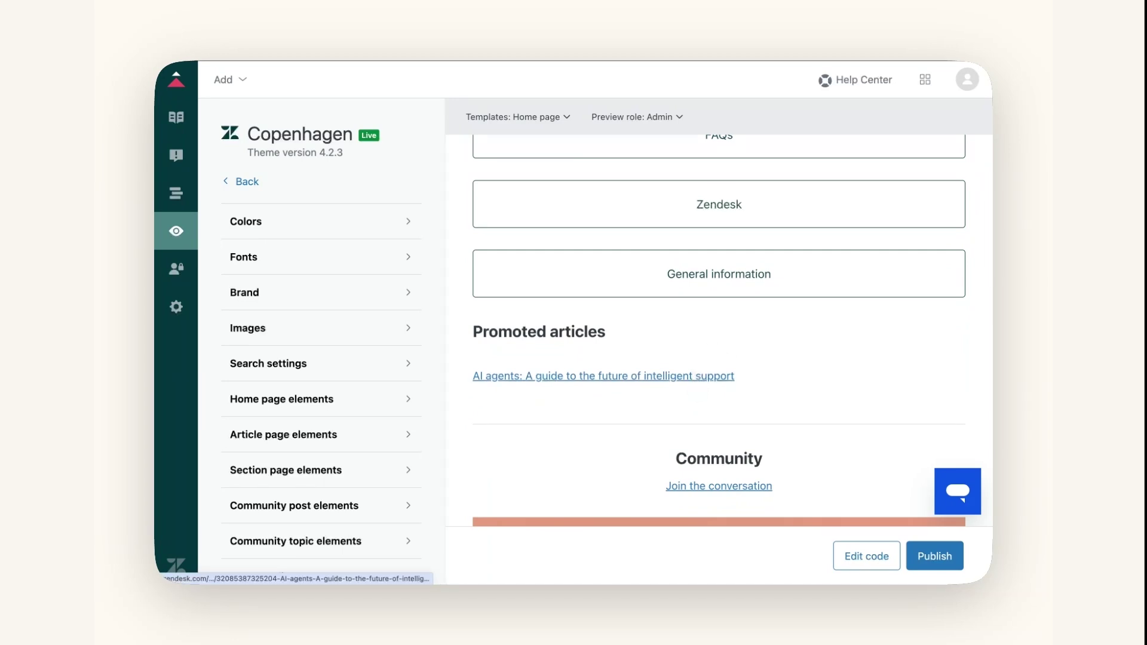
scroll(693, 382, down, 2)
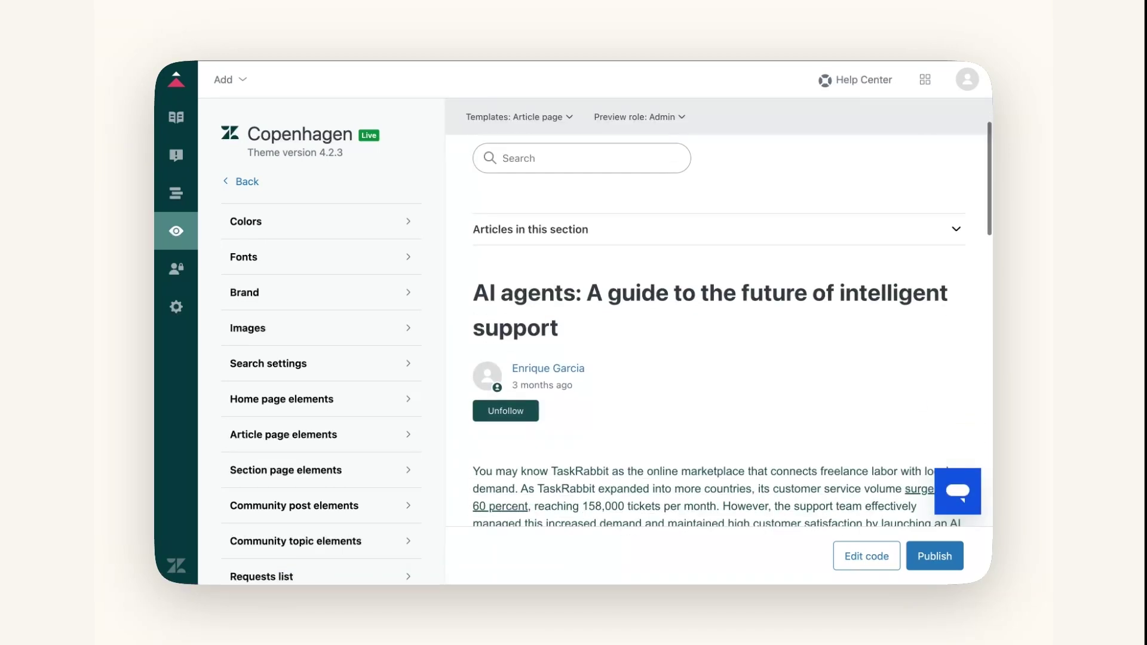
scroll(692, 382, down, 2)
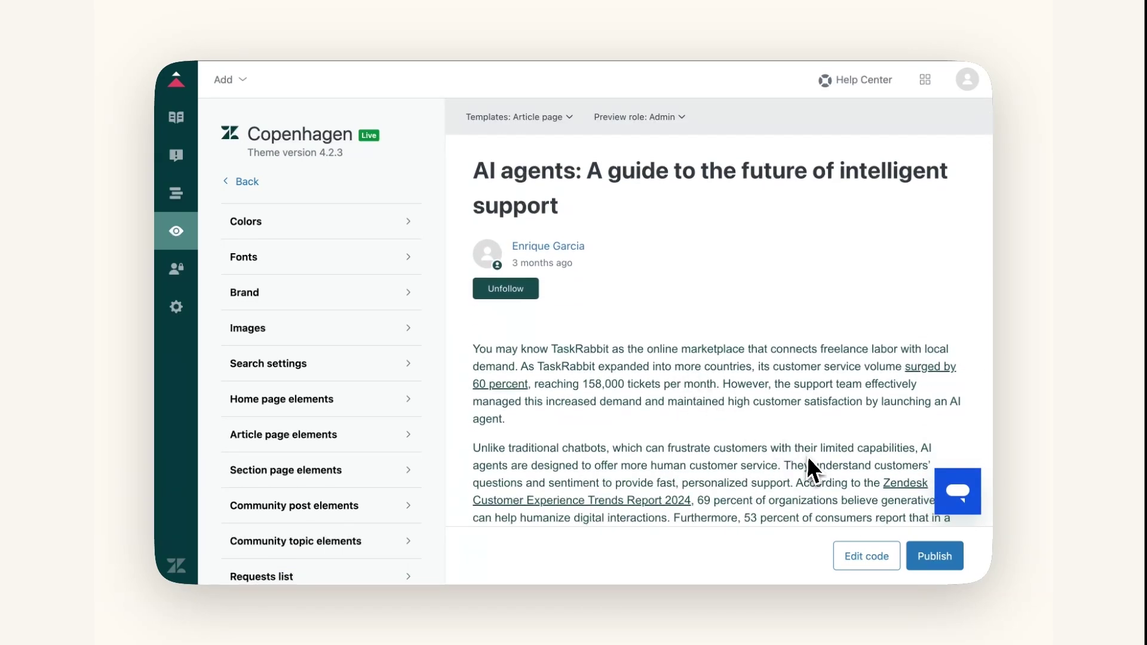